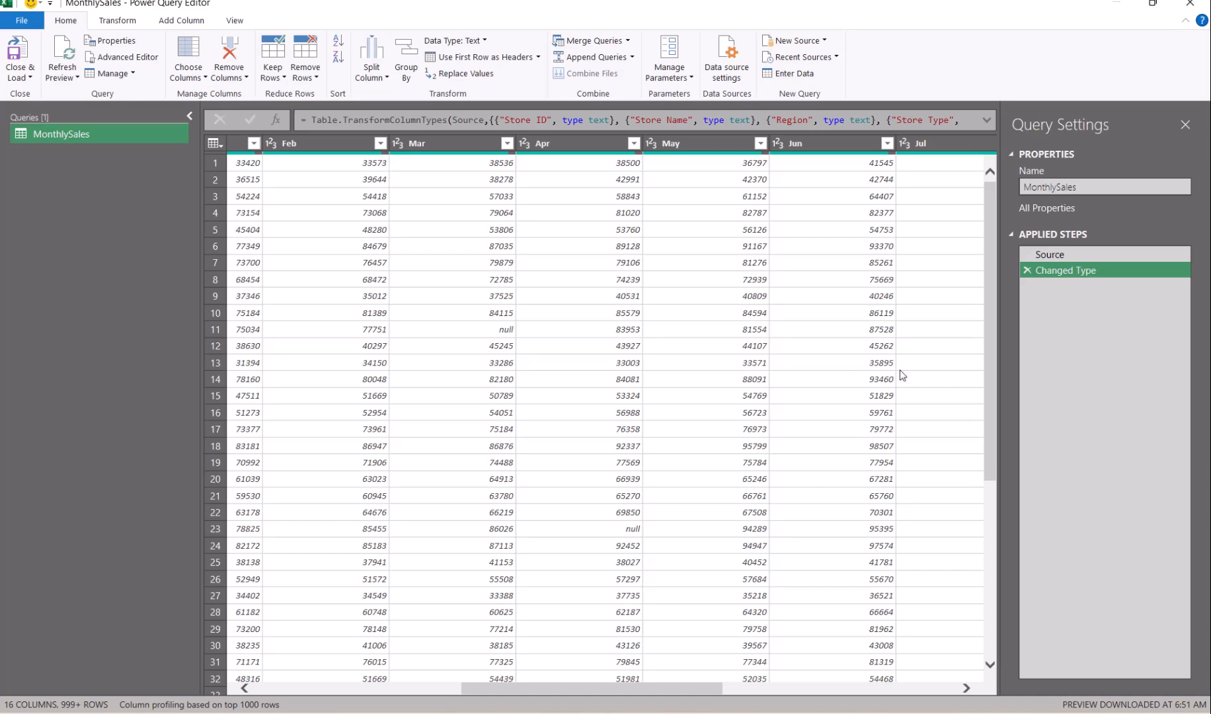
Step: Unpivot all columns of the MonthlySales query other than Store ID, Store Name, Region and Store Type
{"action": "left_click_drag", "start_coordinate": [653, 689], "coordinate": [446, 688]}
{"action": "left_click", "coordinate": [344, 675]}
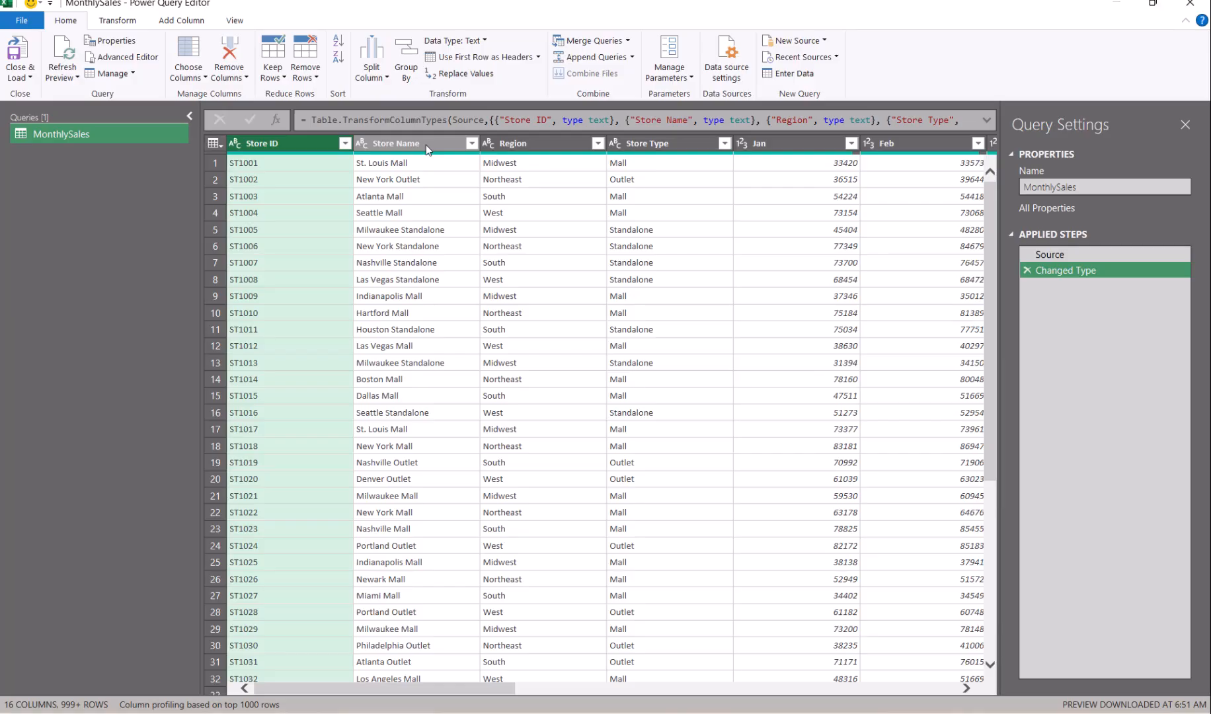
{"action": "left_click", "coordinate": [637, 151], "text": "shift"}
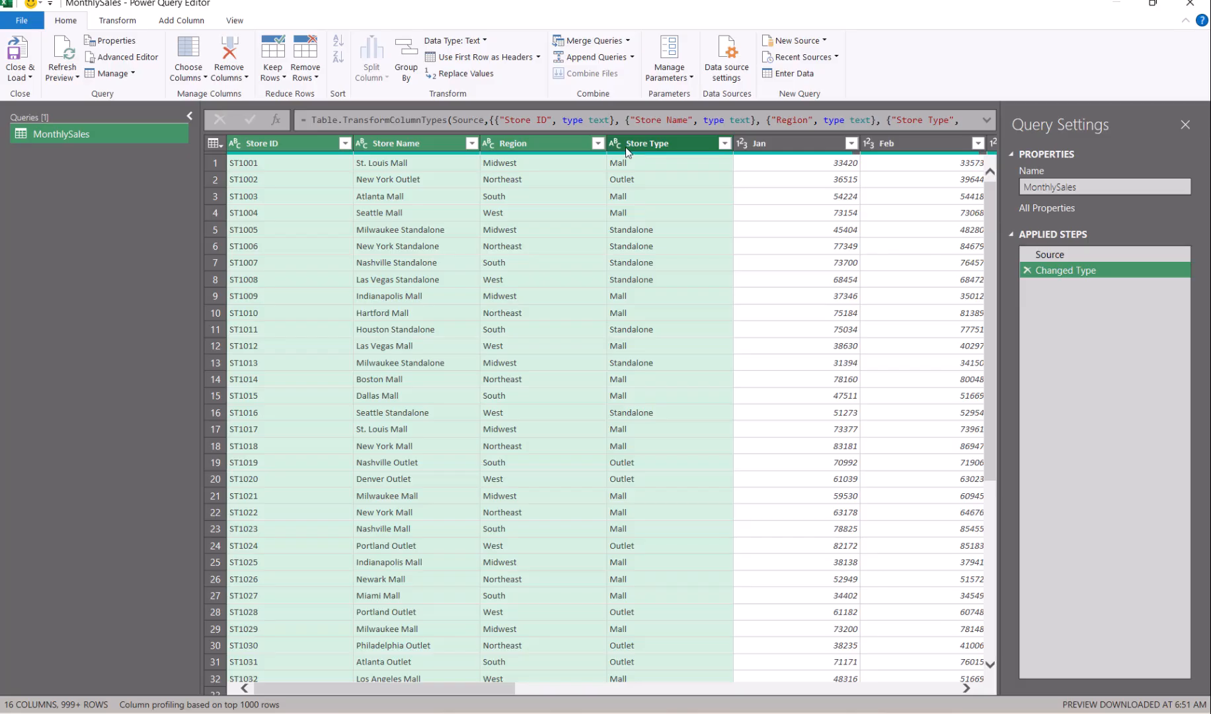
{"action": "right_click", "coordinate": [564, 173]}
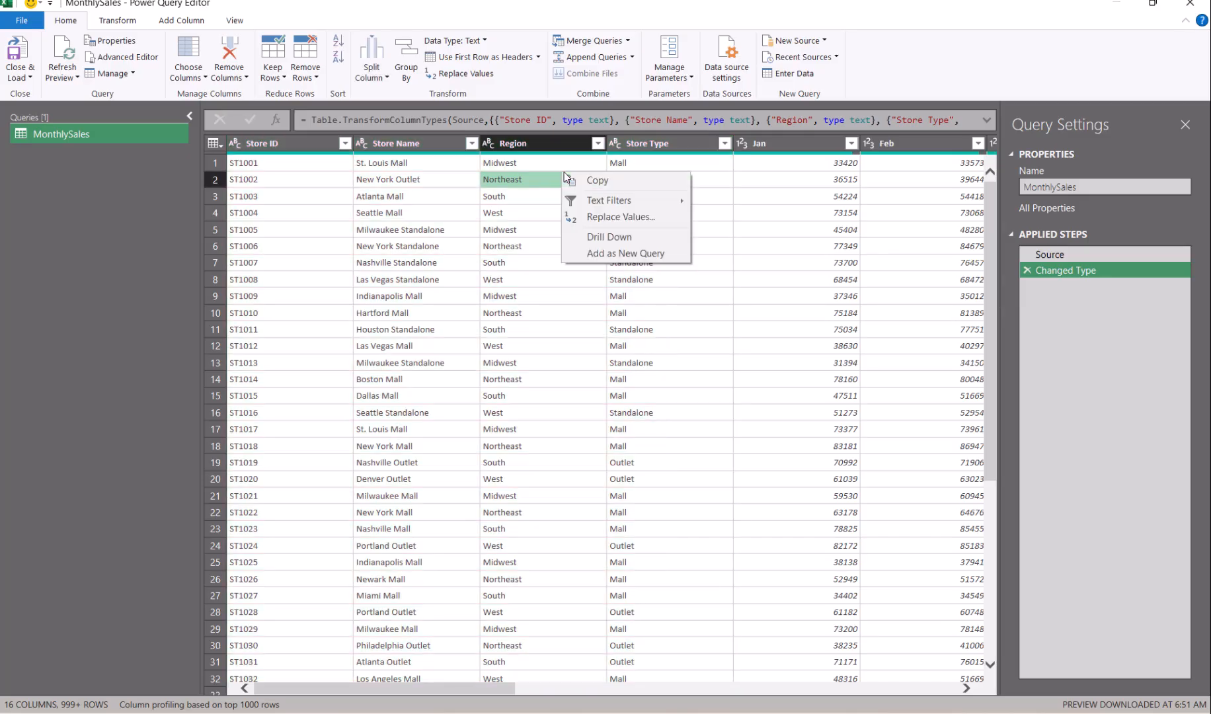
{"action": "left_click", "coordinate": [270, 143]}
{"action": "left_click", "coordinate": [270, 143]}
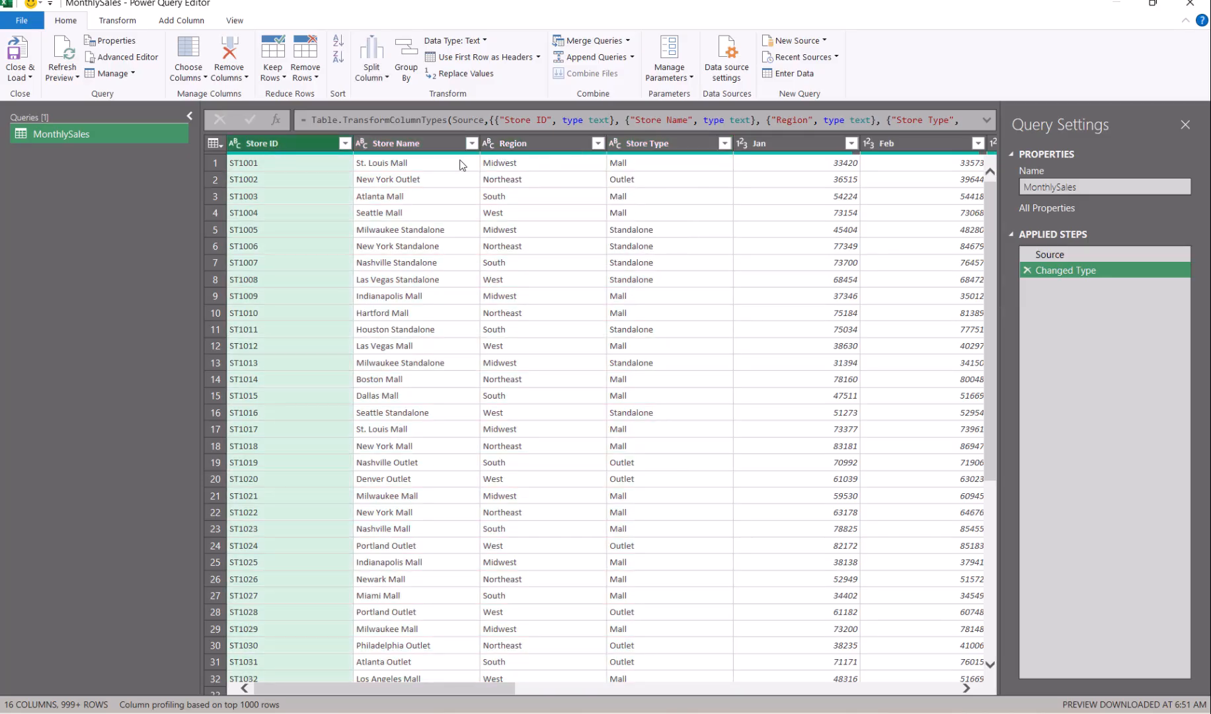
{"action": "left_click", "coordinate": [528, 148], "text": "shift"}
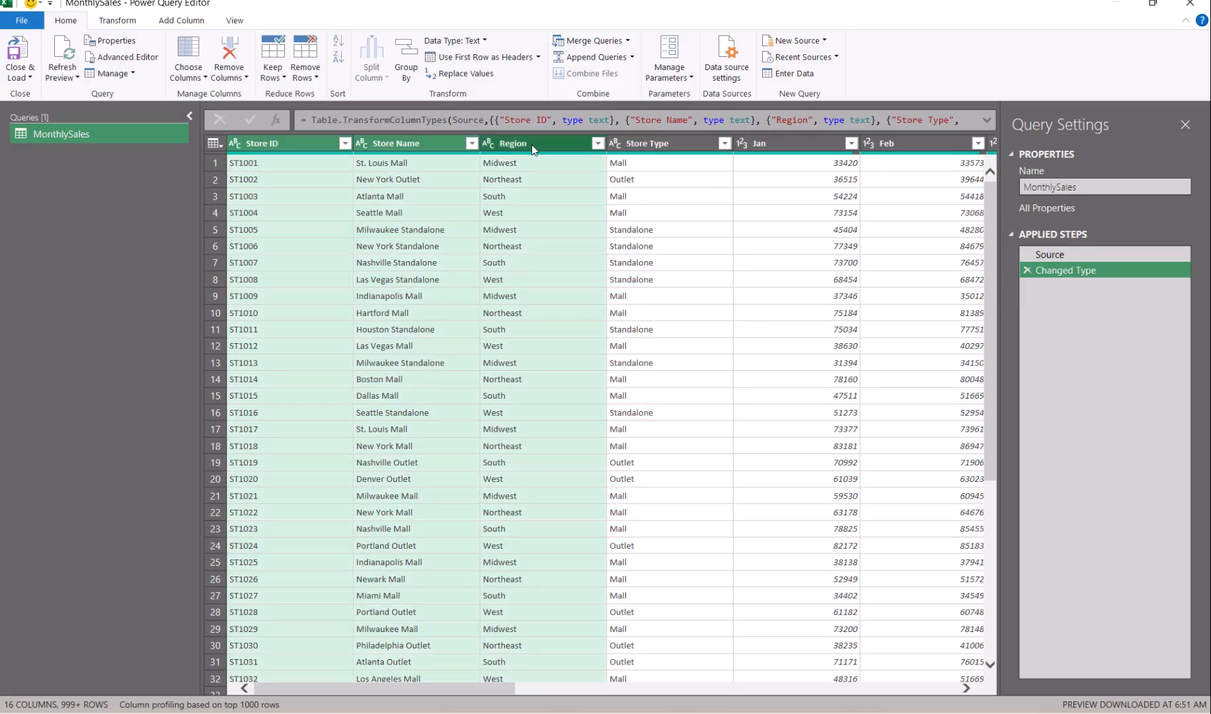
{"action": "left_click", "coordinate": [650, 150], "text": "shift"}
{"action": "right_click", "coordinate": [650, 153]}
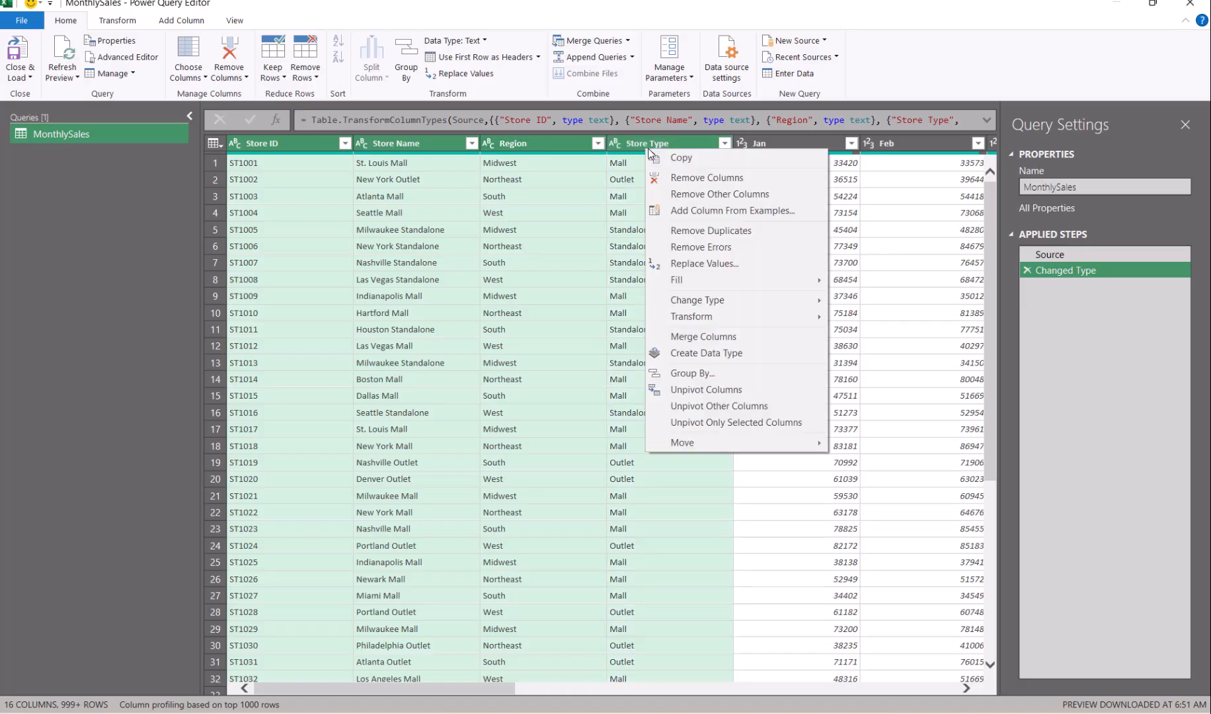
{"action": "mouse_move", "coordinate": [668, 278]}
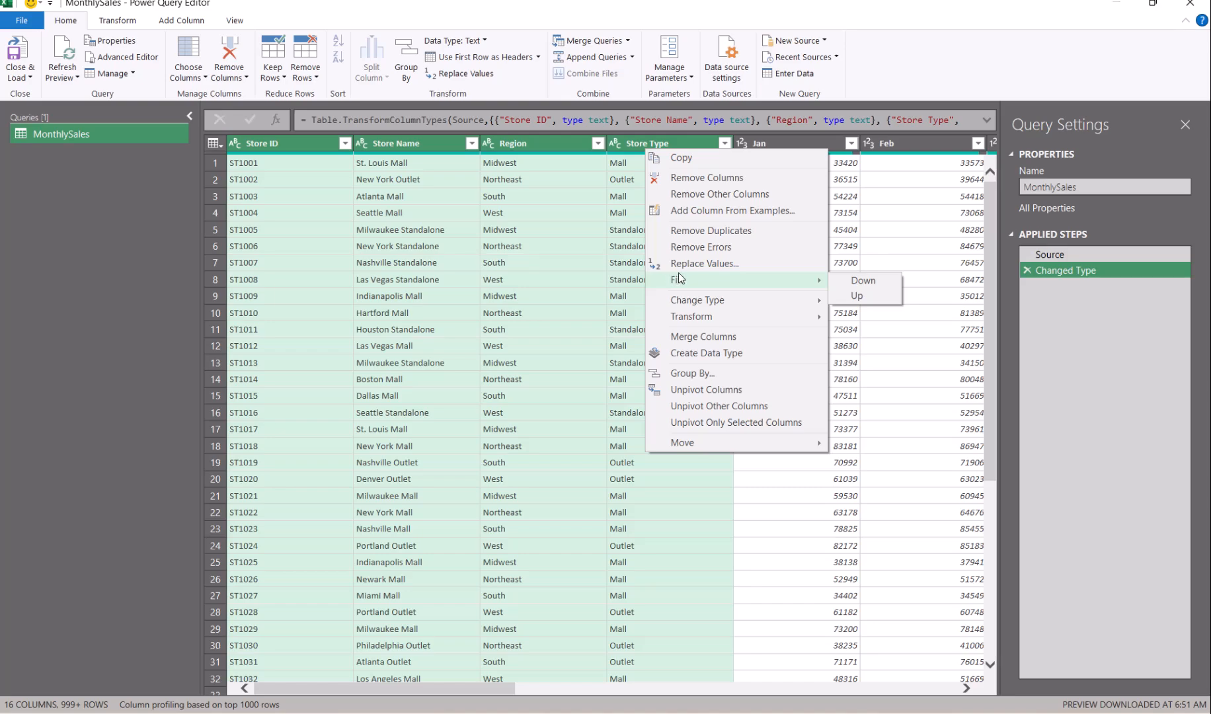
{"action": "left_click", "coordinate": [714, 407]}
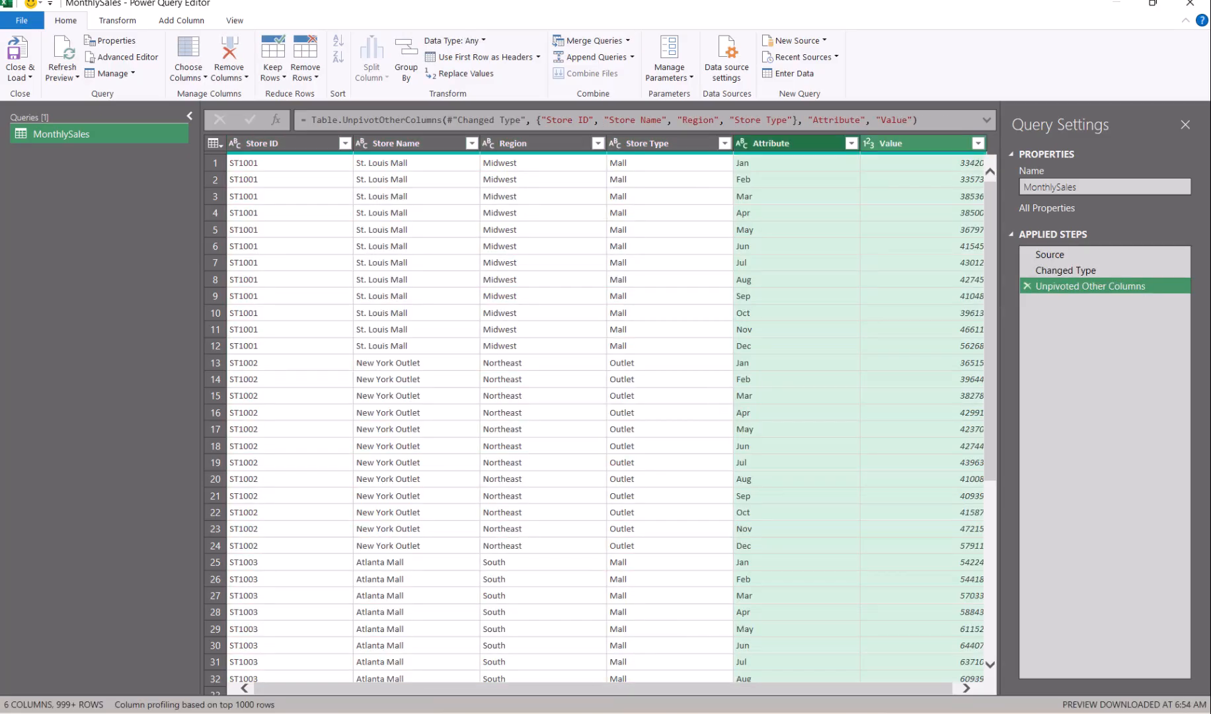
Step: Rename the unpivoted Attribute column to Month
{"action": "left_click_drag", "start_coordinate": [712, 688], "coordinate": [904, 698]}
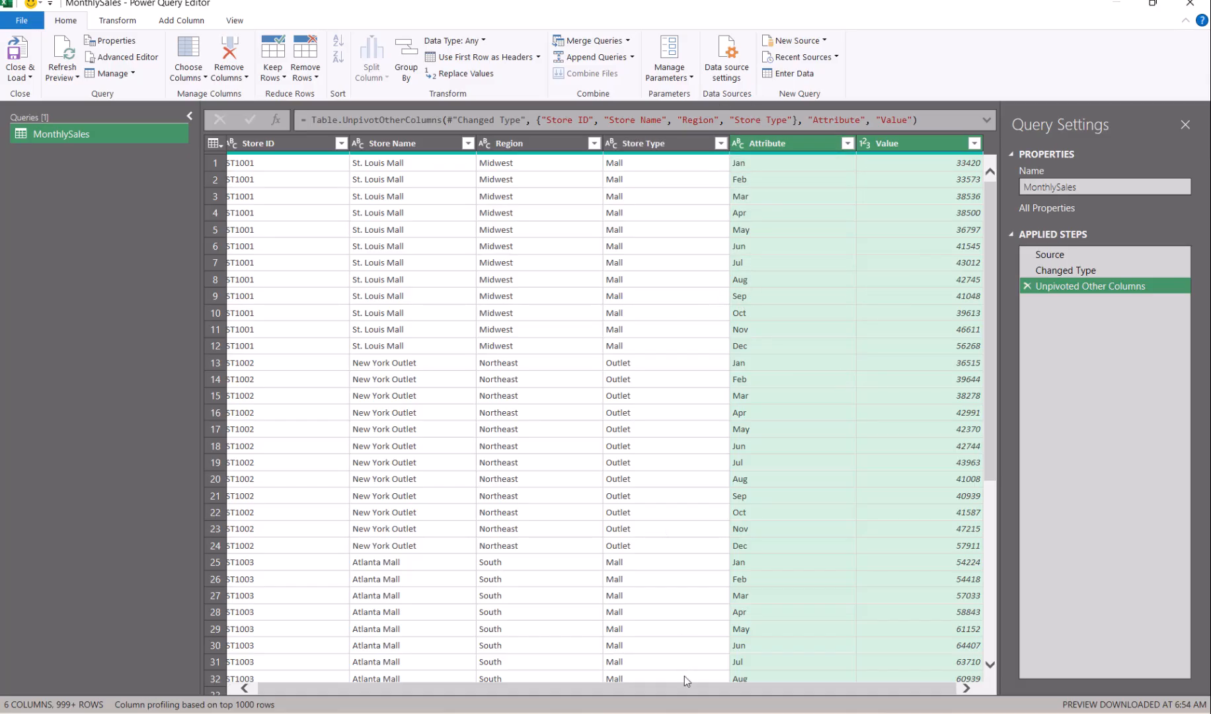
{"action": "left_click_drag", "start_coordinate": [685, 681], "coordinate": [474, 670]}
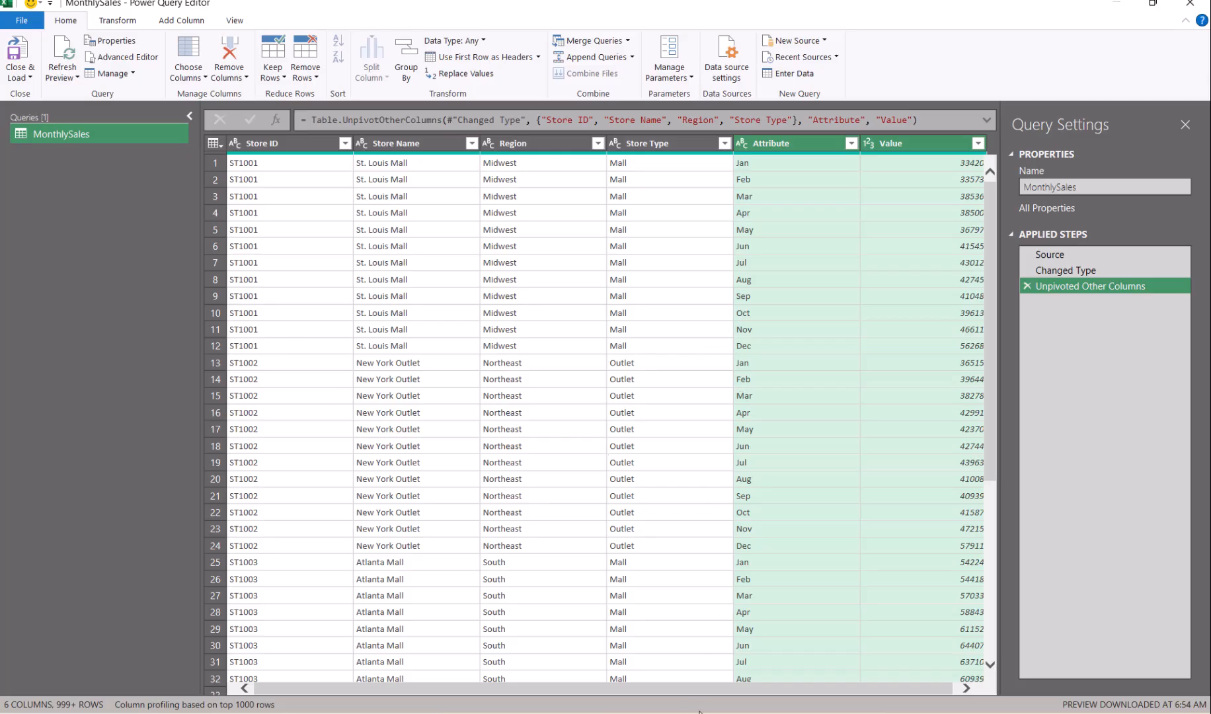
{"action": "left_click_drag", "start_coordinate": [711, 690], "coordinate": [807, 689]}
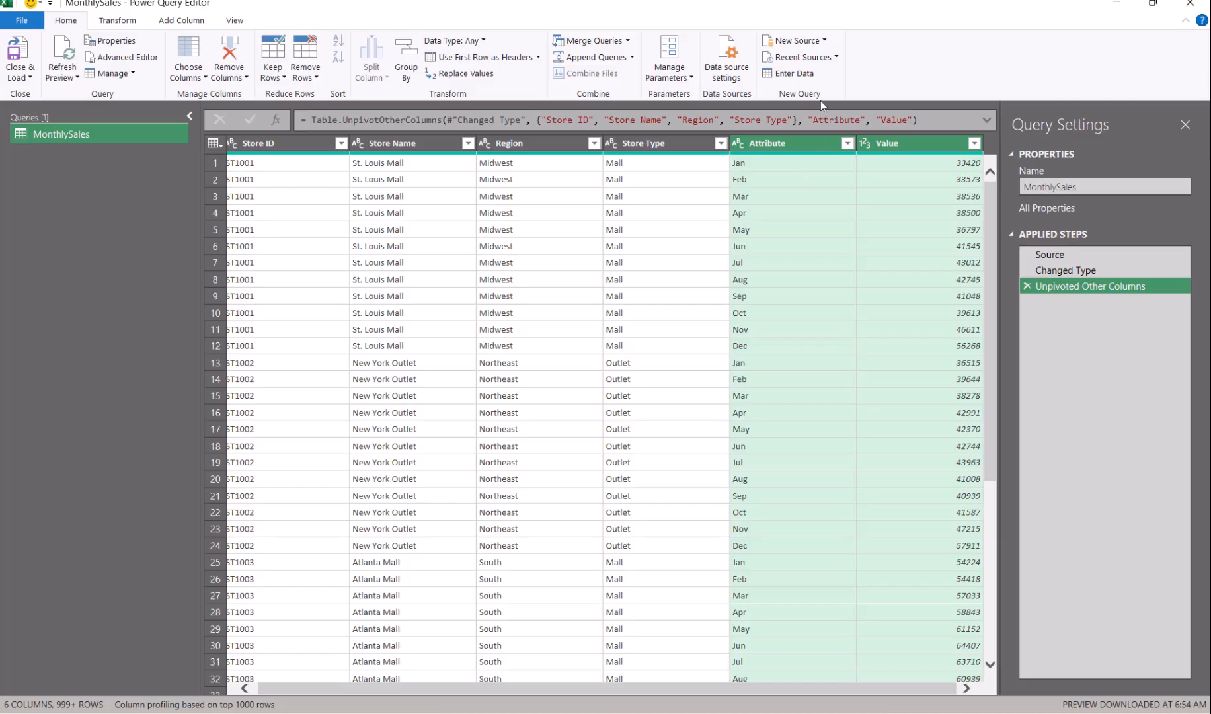
{"action": "double_click", "coordinate": [773, 144]}
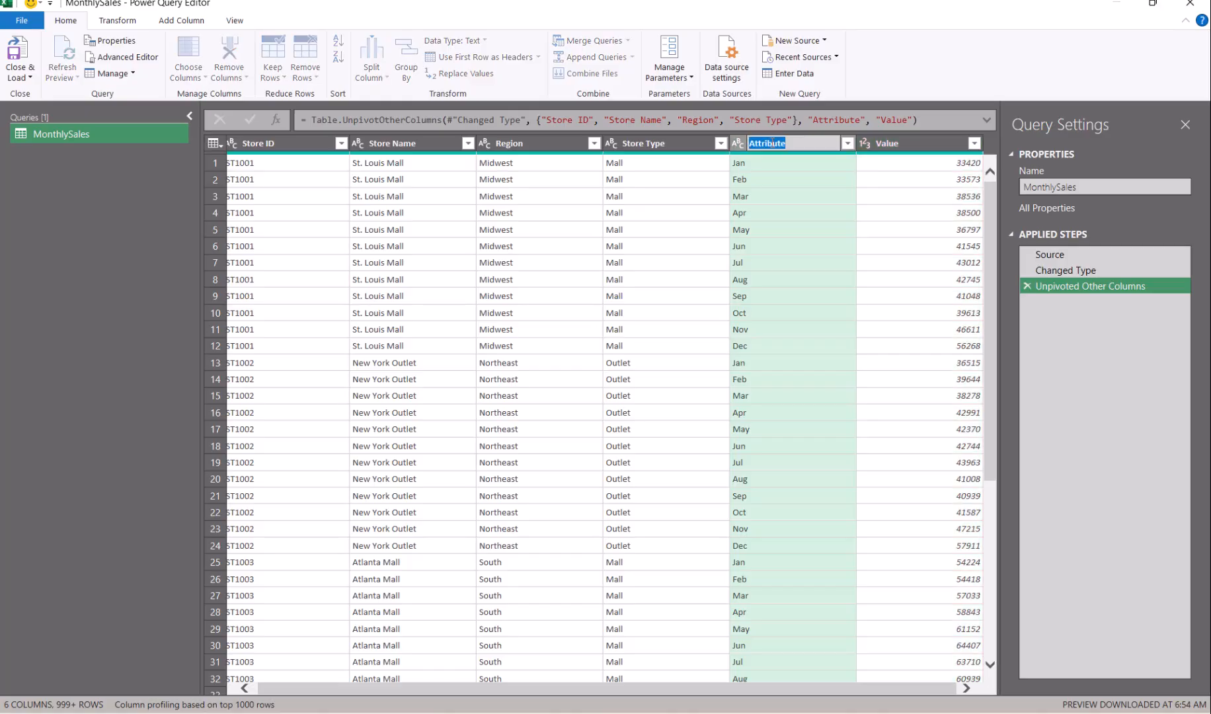
{"action": "type", "text": "Month"}
{"action": "key", "text": "Return"}
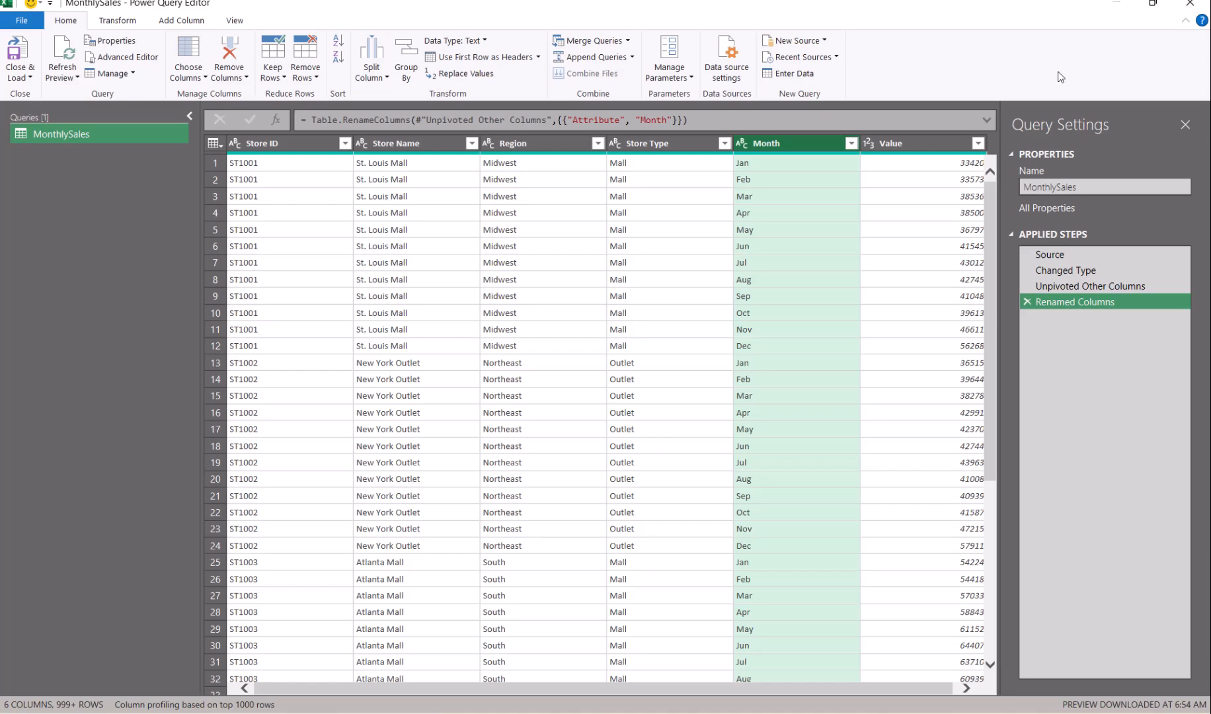
Step: Rename the Value column to Sales, and load the finished query into the workbook
{"action": "left_click", "coordinate": [929, 143]}
{"action": "double_click", "coordinate": [929, 143]}
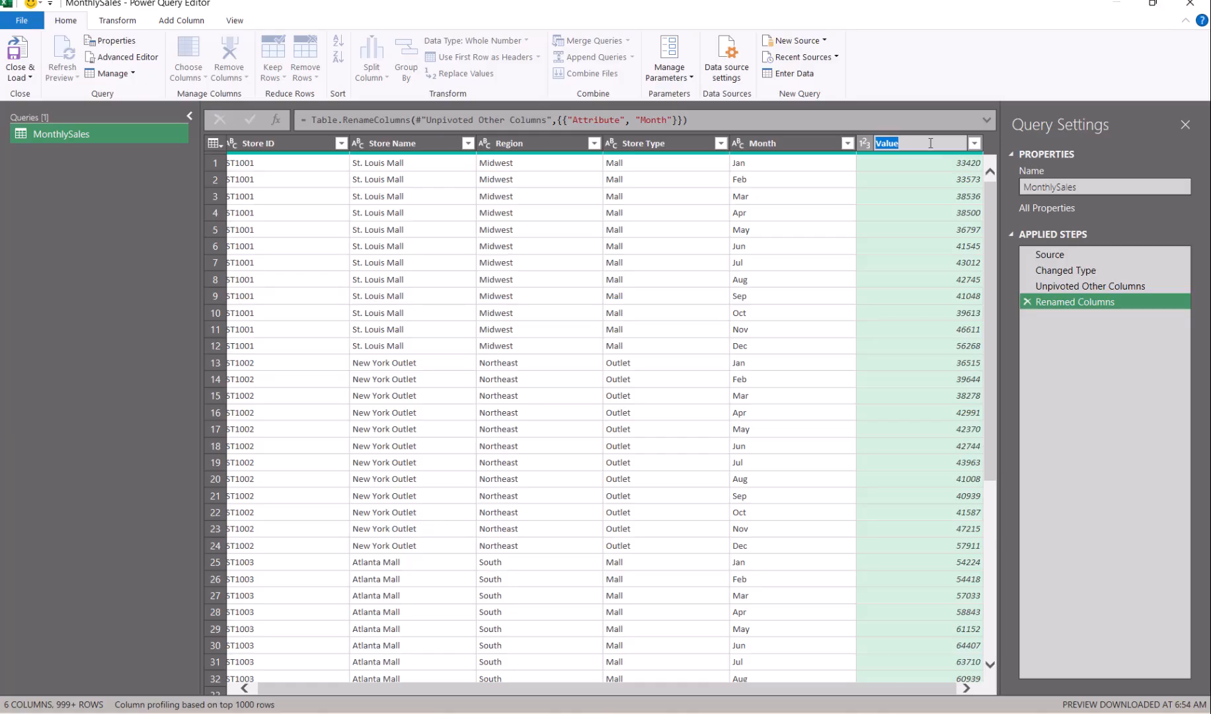
{"action": "type", "text": "Sales"}
{"action": "key", "text": "Return"}
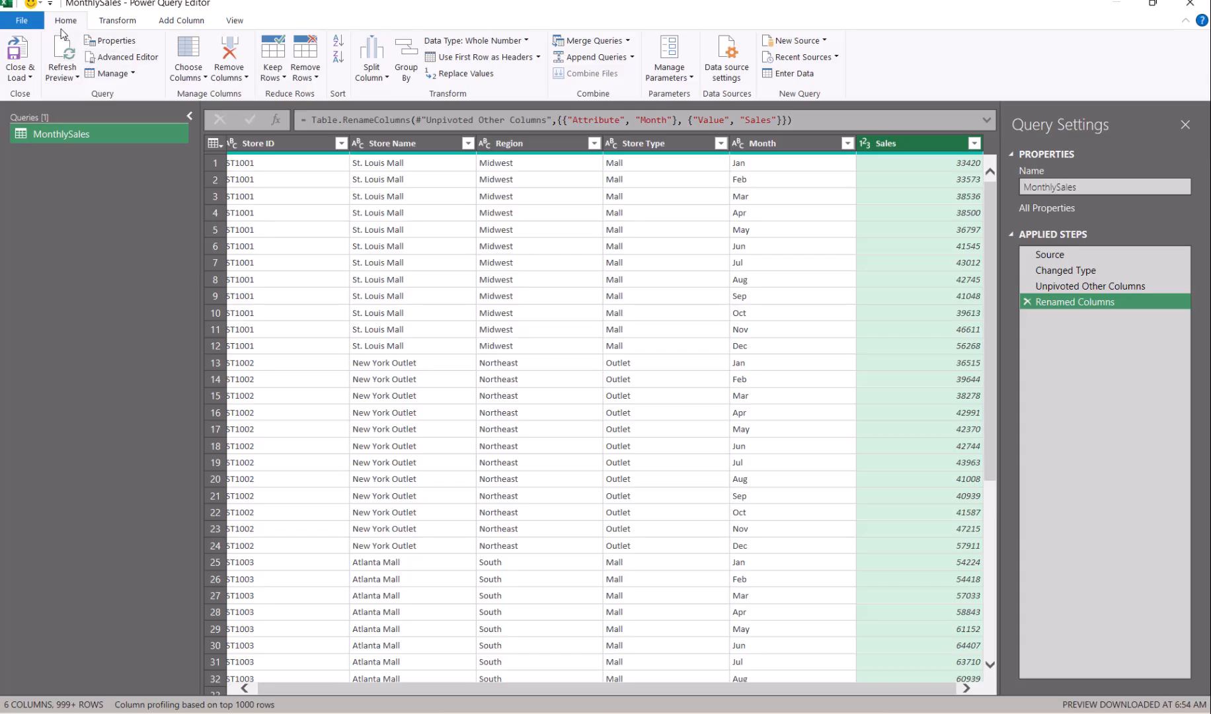
{"action": "left_click", "coordinate": [26, 56]}
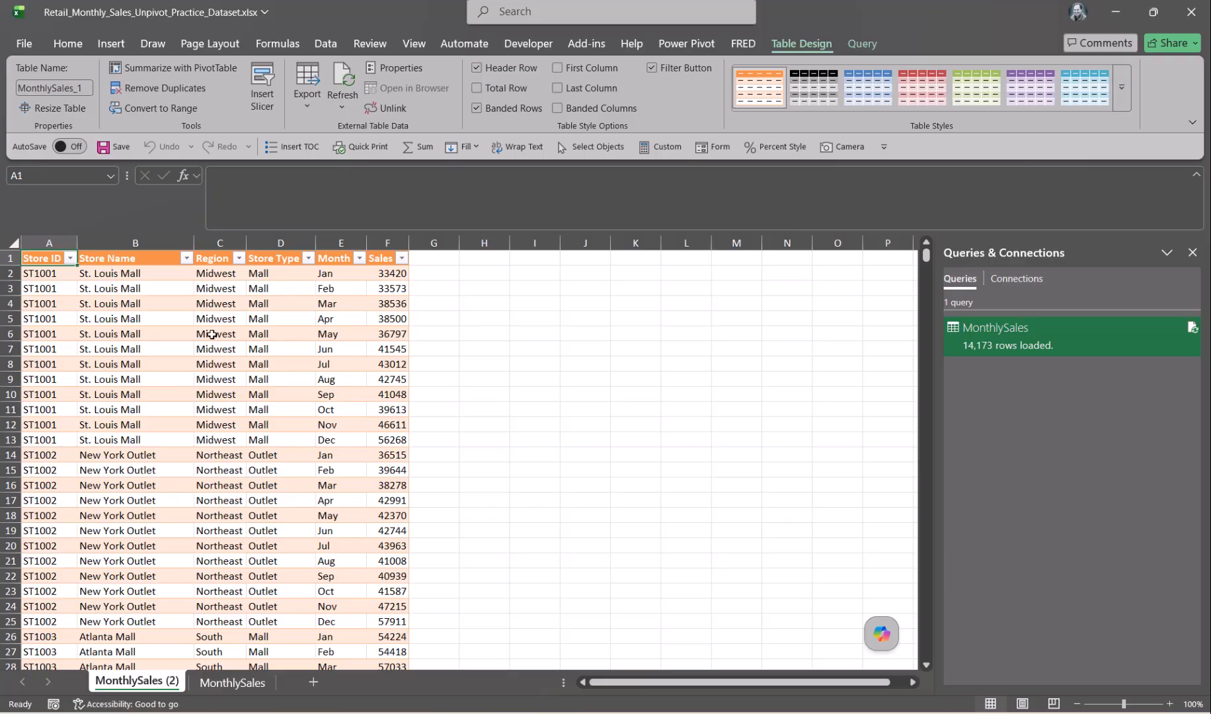
Step: Insert a PivotTable based on the MonthlySales_1 table at cell H3 of the existing MonthlySales (2) worksheet
{"action": "left_click", "coordinate": [153, 360]}
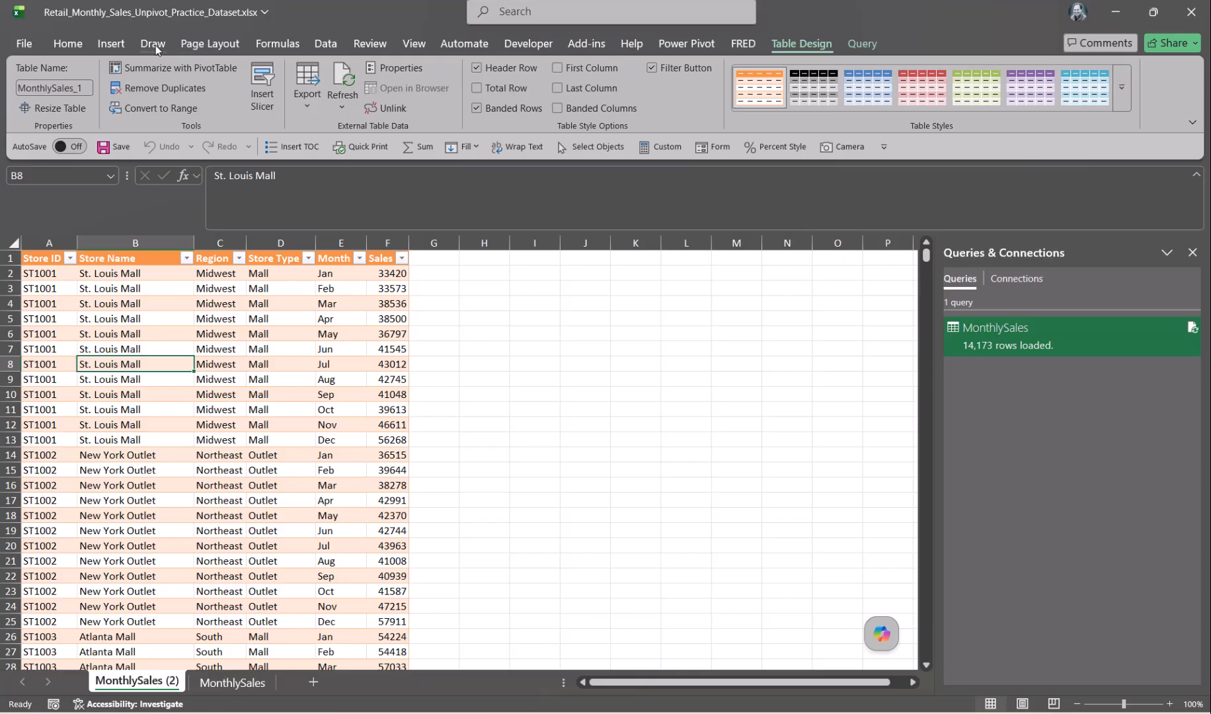
{"action": "left_click", "coordinate": [115, 46]}
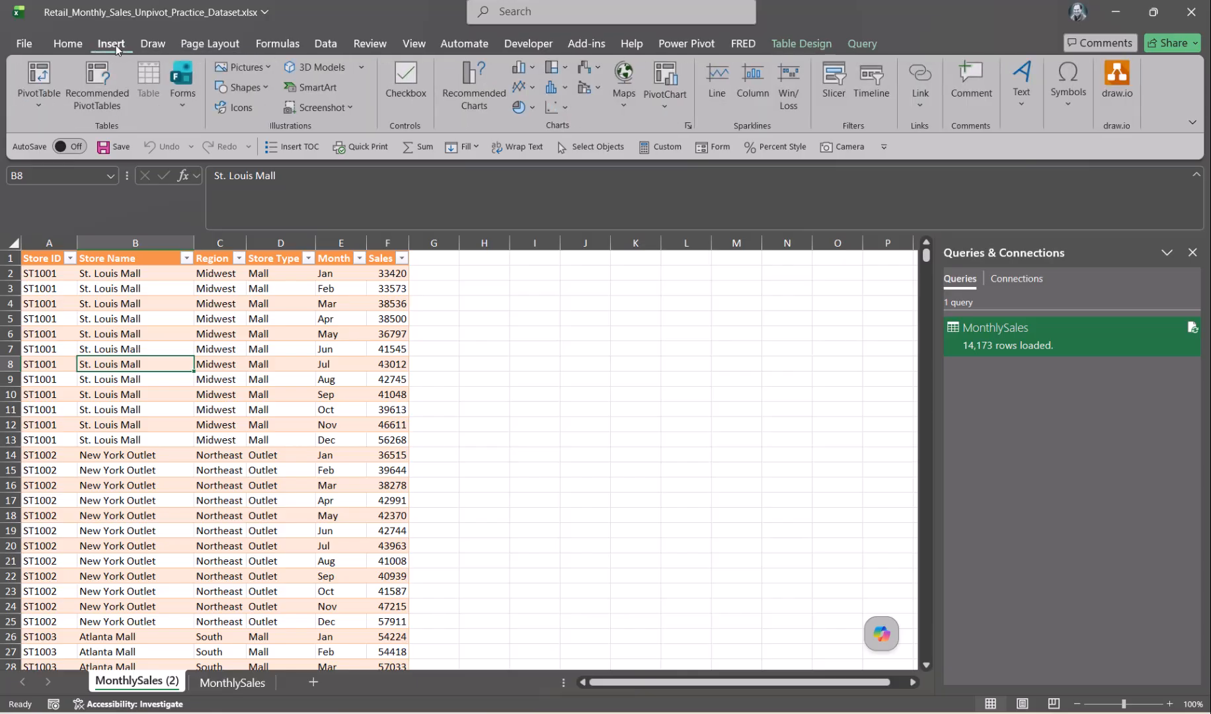
{"action": "left_click", "coordinate": [42, 76]}
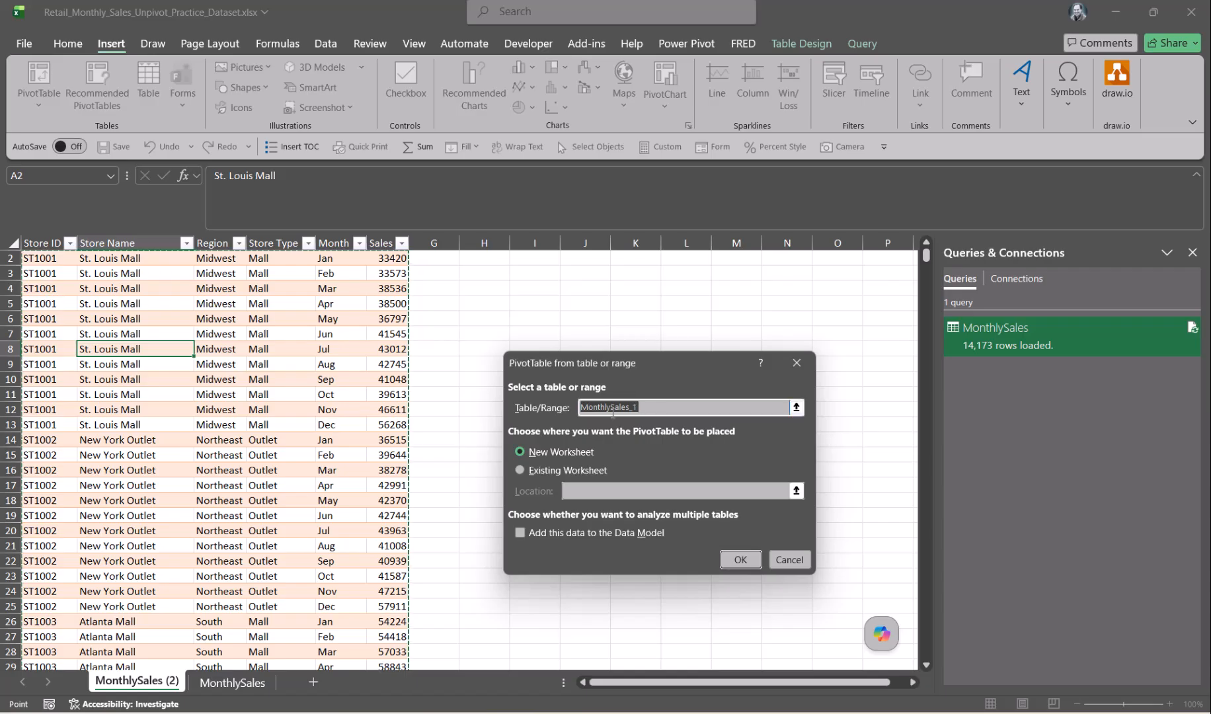
{"action": "left_click", "coordinate": [559, 471]}
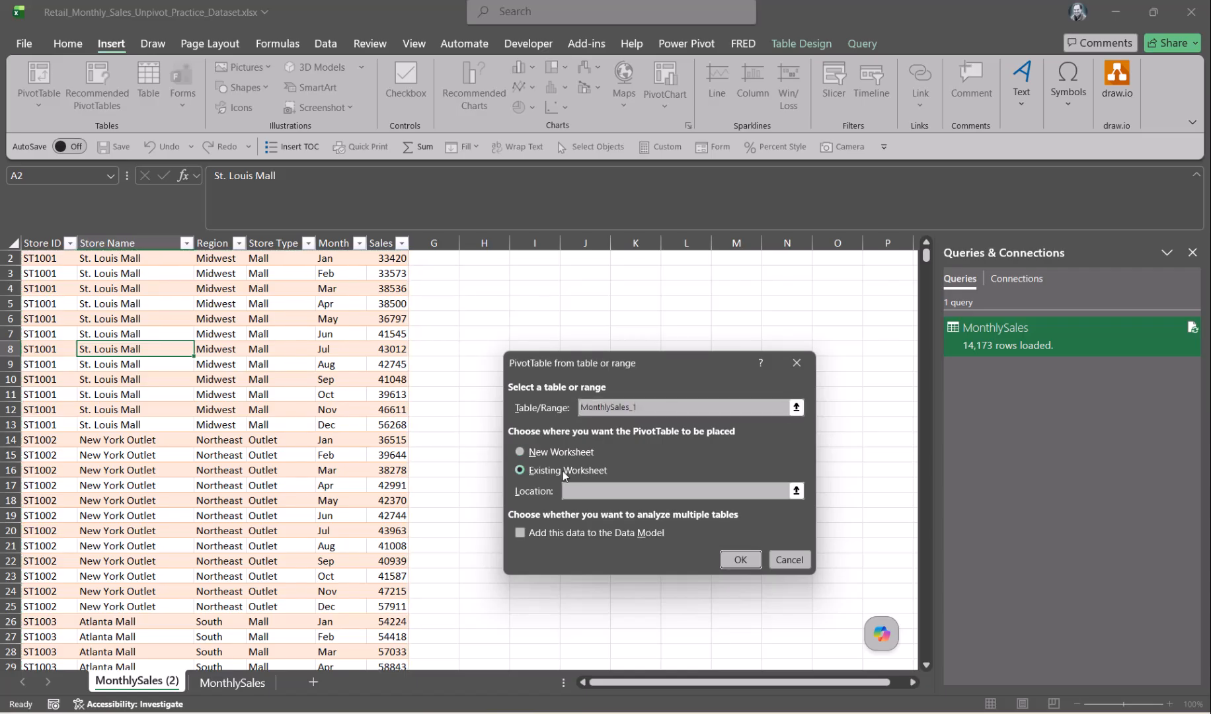
{"action": "left_click", "coordinate": [465, 273]}
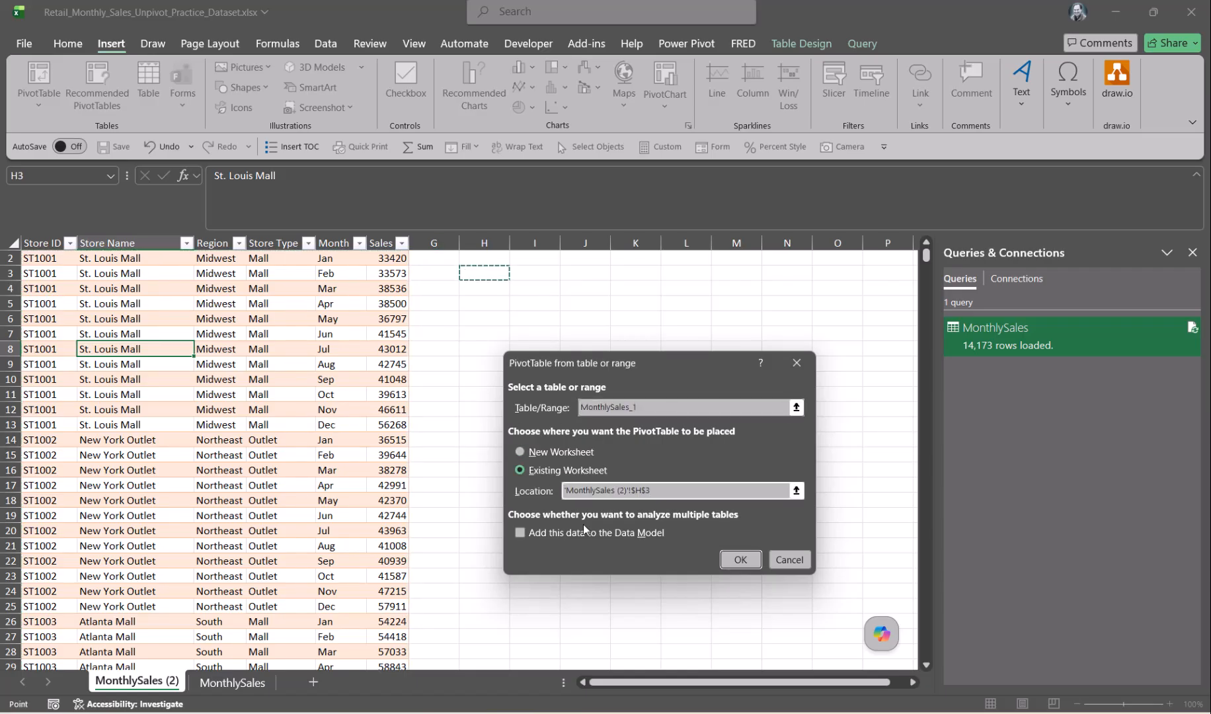
{"action": "left_click", "coordinate": [745, 559]}
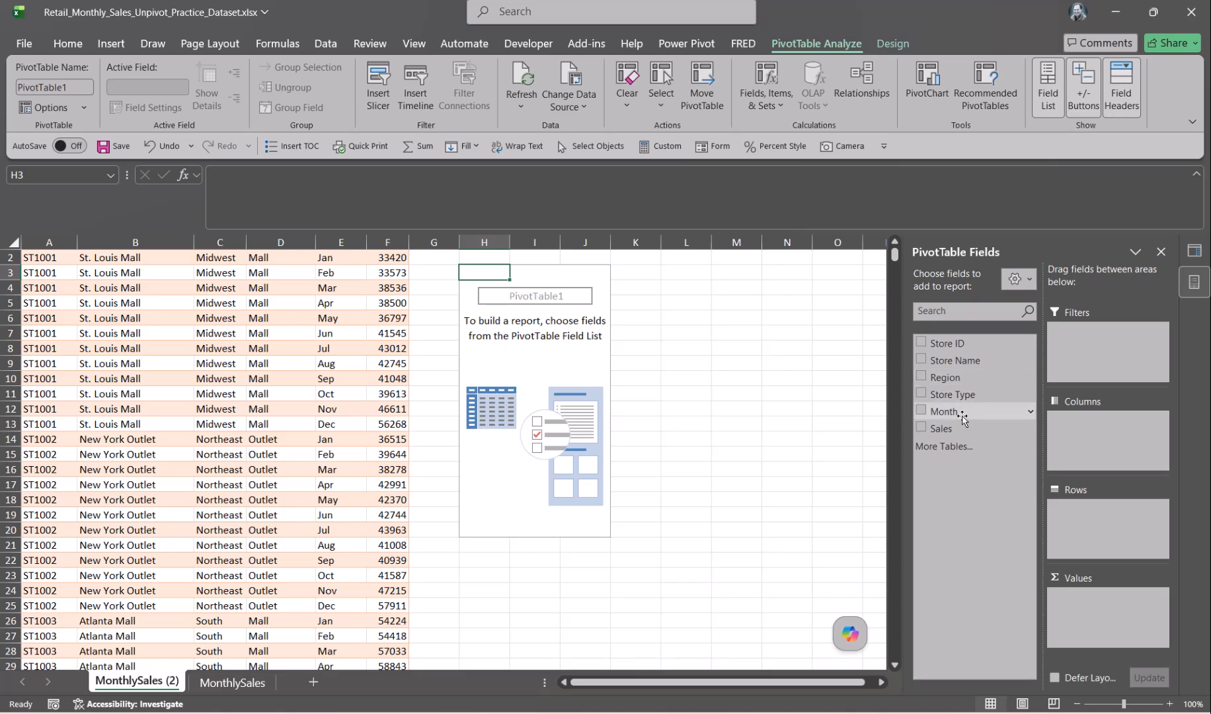
Step: Summarize sales by month in the PivotTable, with Month as rows and Sum of Sales as values
{"action": "left_click_drag", "start_coordinate": [965, 411], "coordinate": [1061, 516]}
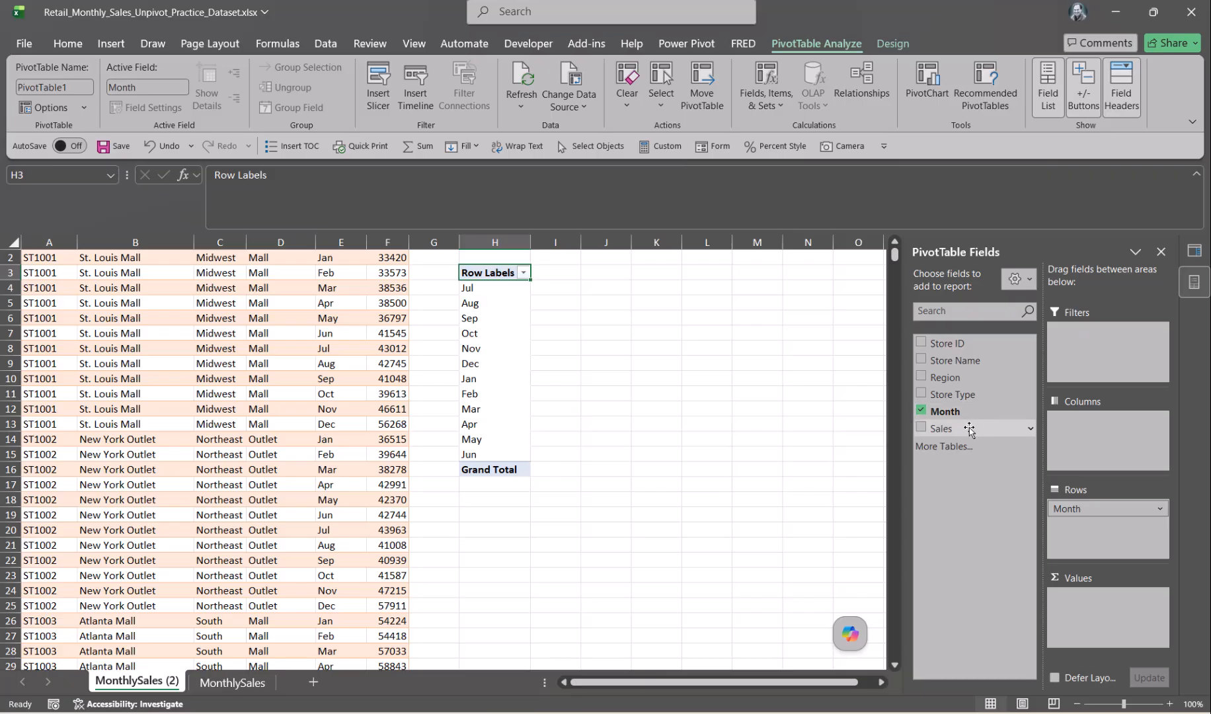
{"action": "left_click_drag", "start_coordinate": [968, 428], "coordinate": [1093, 620]}
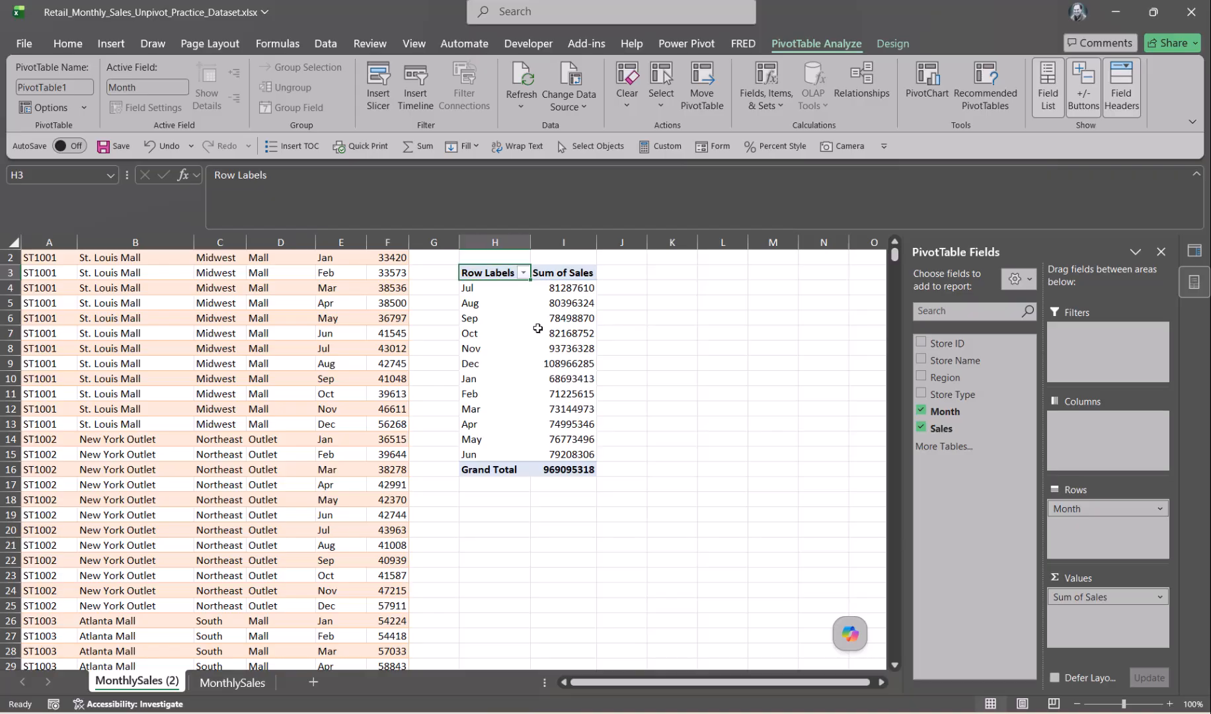
{"action": "mouse_move", "coordinate": [561, 303]}
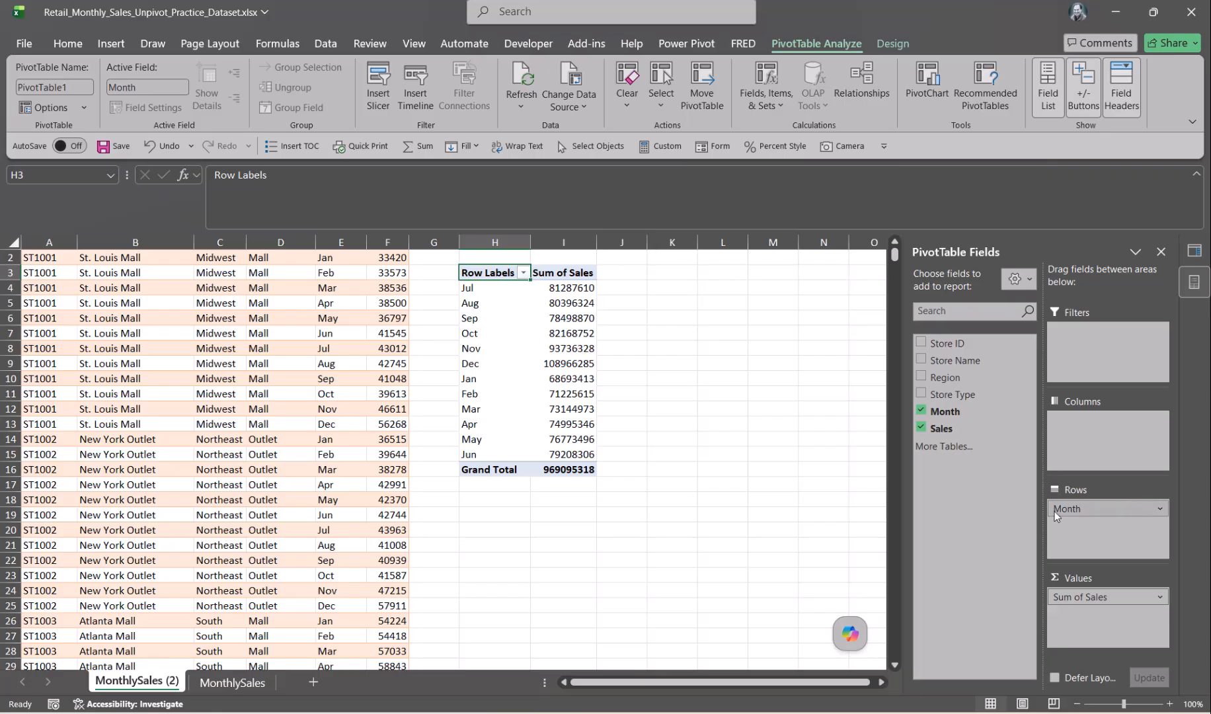
Step: Replace Month with Region as the PivotTable's row field to summarize sales by region
{"action": "left_click_drag", "start_coordinate": [1129, 509], "coordinate": [1000, 489]}
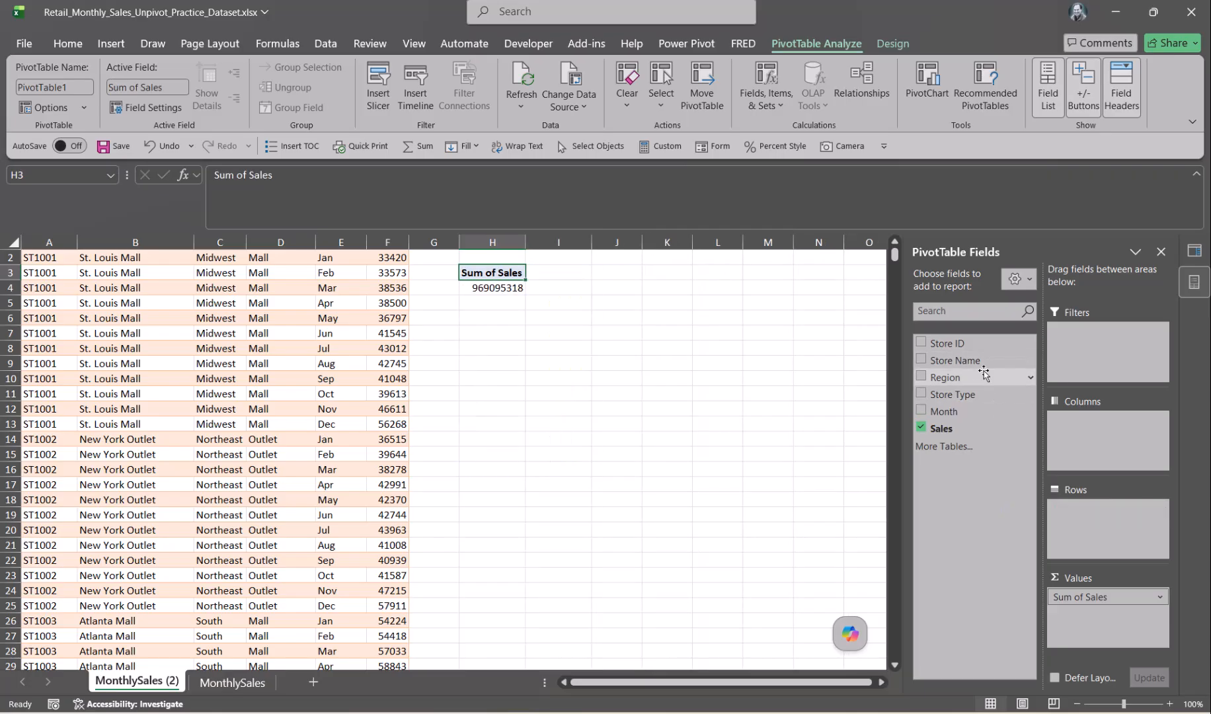
{"action": "left_click_drag", "start_coordinate": [984, 377], "coordinate": [1074, 524]}
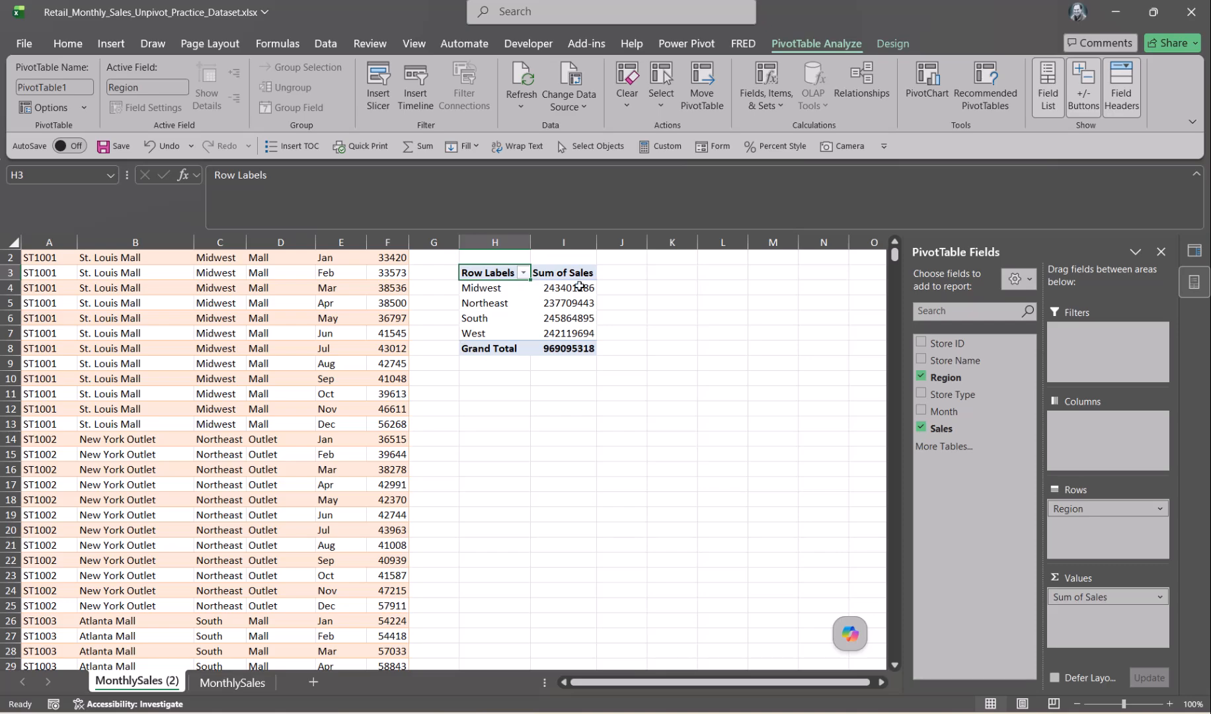
{"action": "mouse_move", "coordinate": [561, 331]}
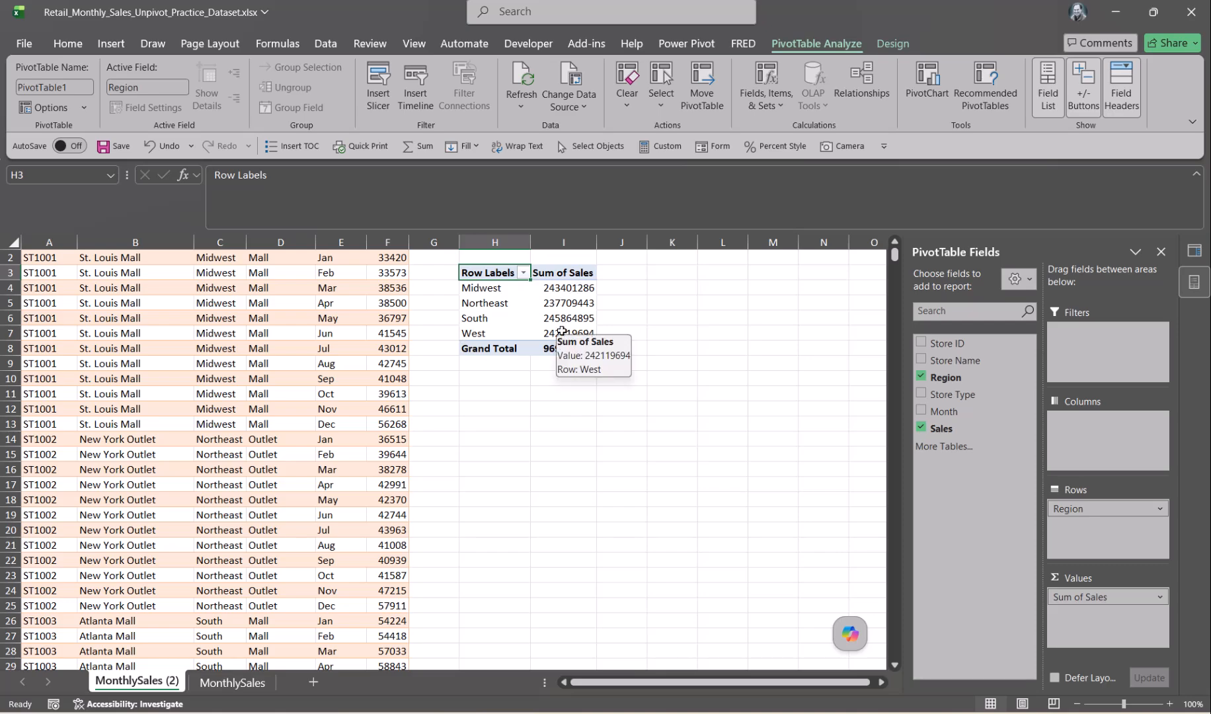